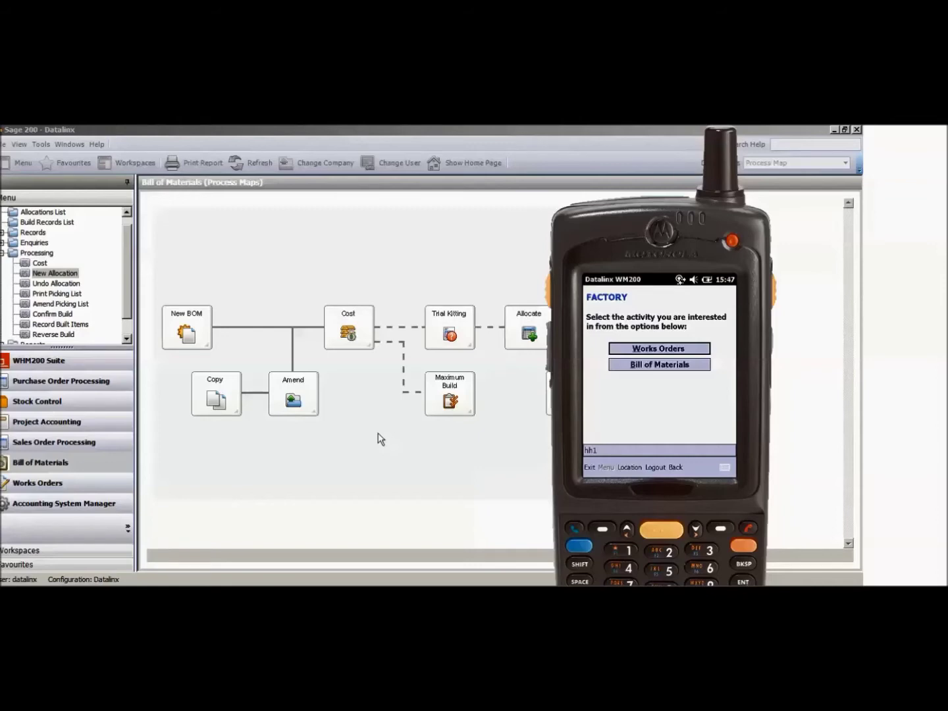
# Step: On the handheld, go into Bill of Materials and start a BOM Allocation Pick
pyautogui.click(643, 365)
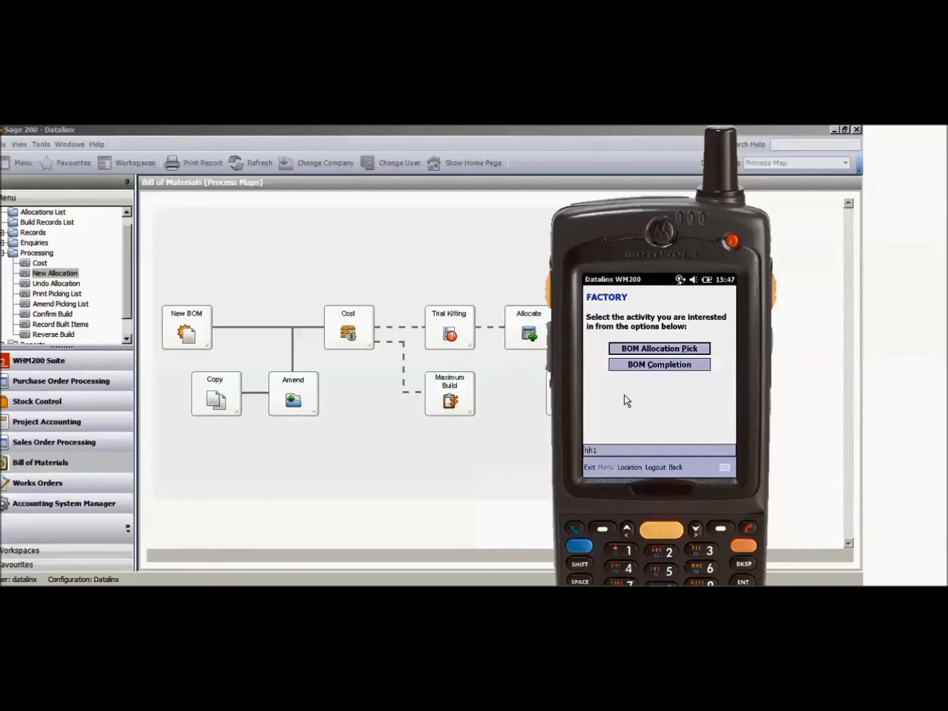
pyautogui.click(646, 351)
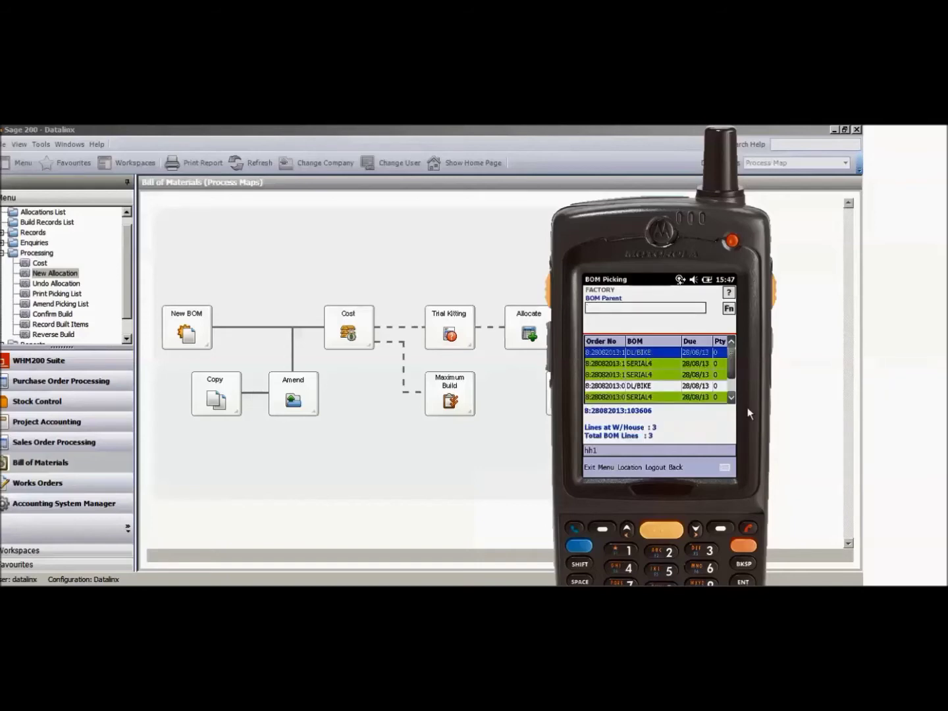
# Step: Scroll the BOM Picking list and select the DL/BIKE order due 25/09/13
pyautogui.click(733, 399)
pyautogui.click(732, 399)
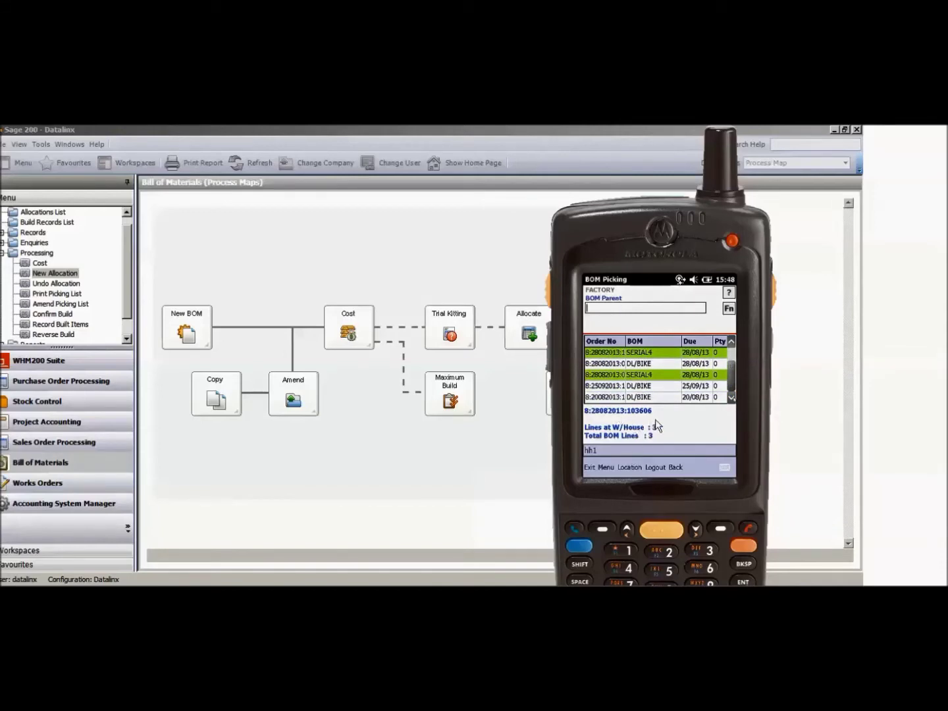
pyautogui.click(631, 389)
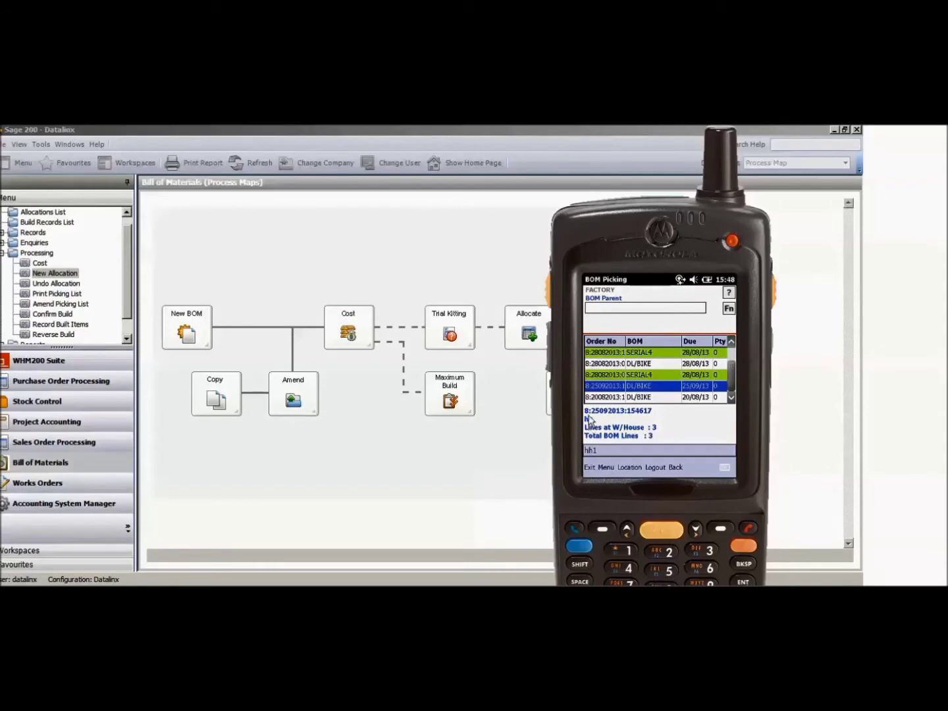
pyautogui.click(631, 387)
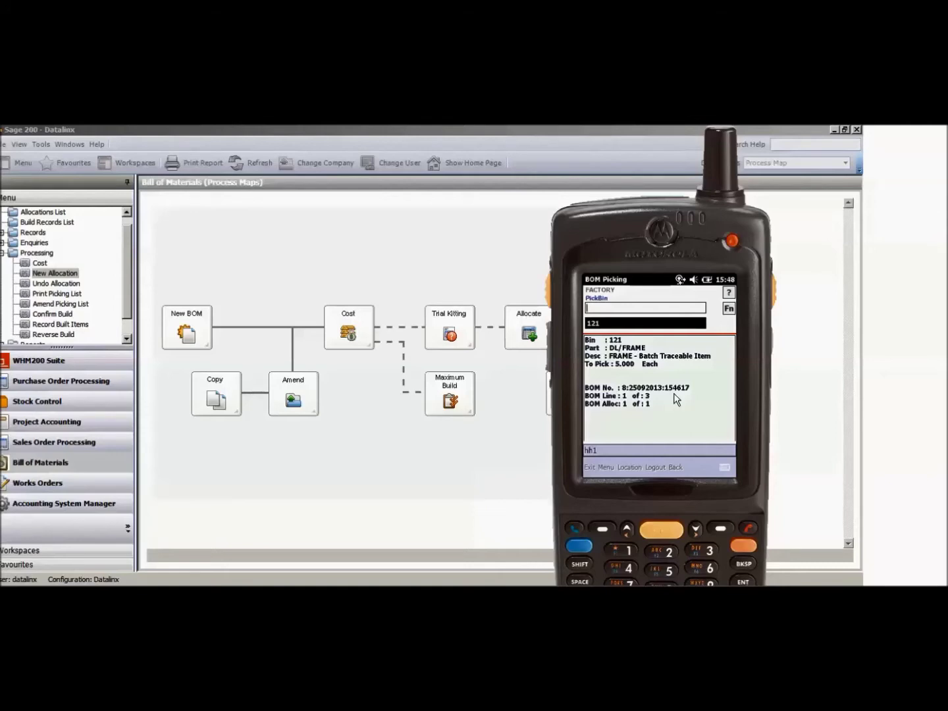
# Step: Accept bin 121 and enter part DL/FRAME for the first component pick
pyautogui.write('DL/FRAME')
pyautogui.press('Return')
# Step: Confirm part DL/FRAME and enter a picked quantity of 5
pyautogui.write('DL/FRAME')
pyautogui.press('Return')
pyautogui.write('5')
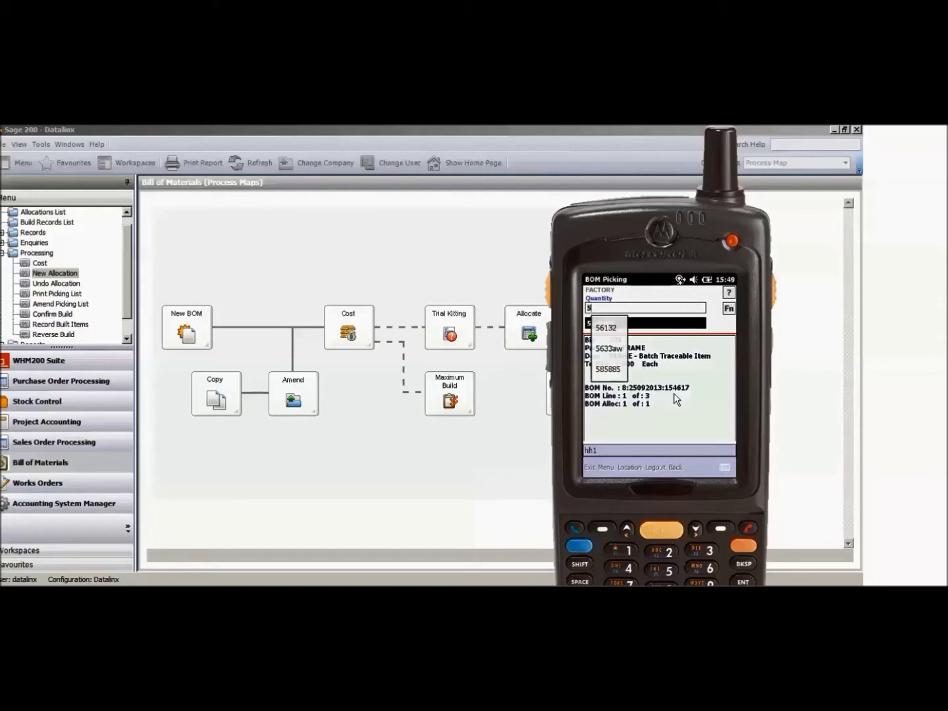
pyautogui.press('Return')
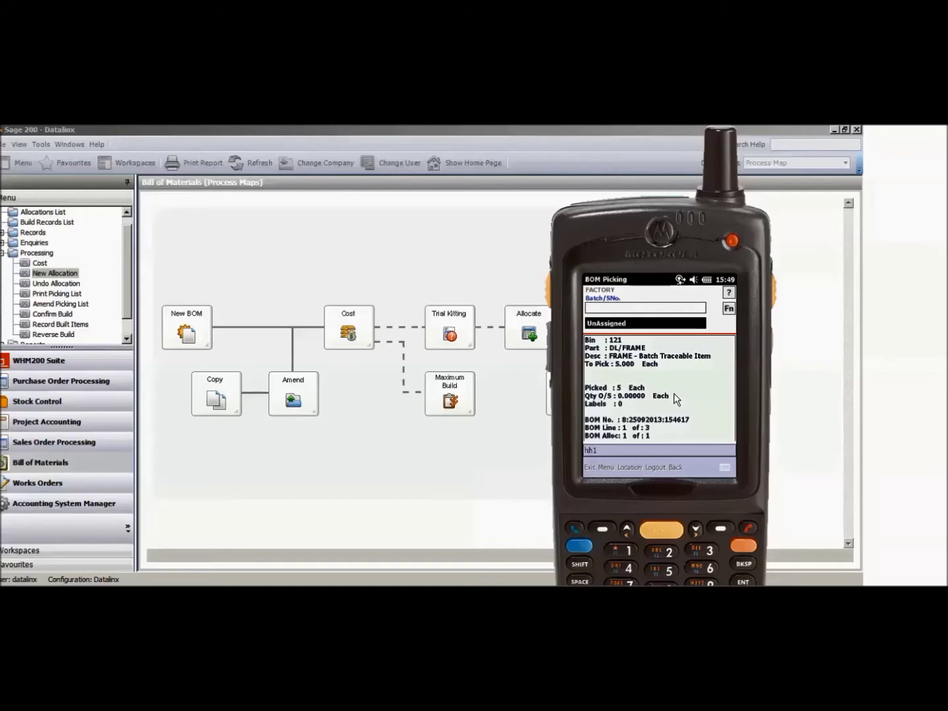
# Step: Enter batch 999 and confirm each component line, including the 10 DL/WHEEL pick
pyautogui.write('999')
pyautogui.press('Return')
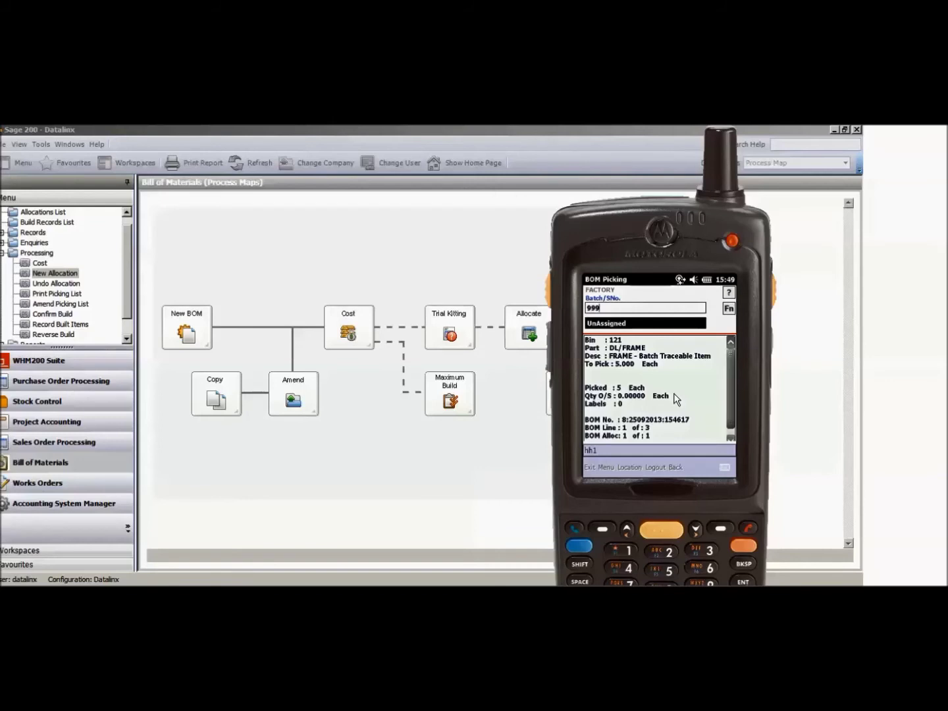
pyautogui.press('Return')
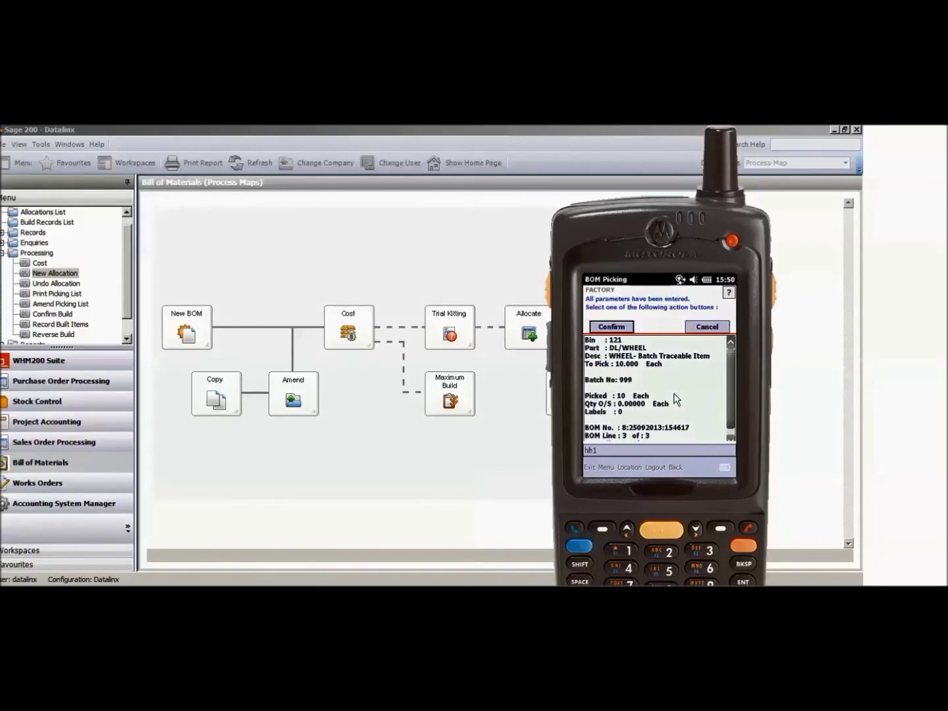
pyautogui.press('Return')
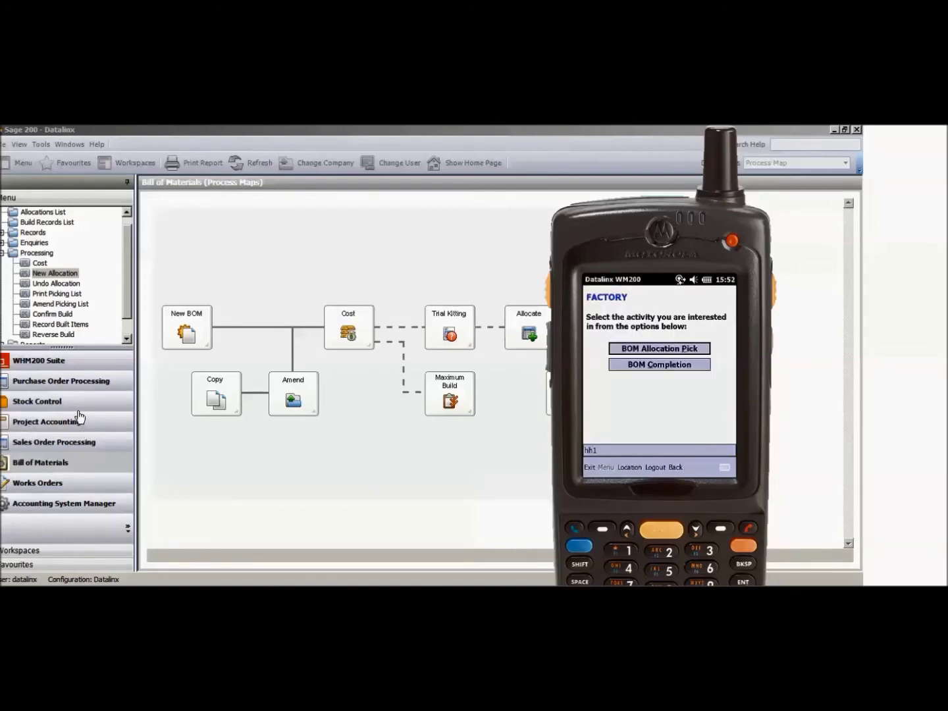
# Step: Open View Stock Item History under Stock Control Enquiries and load stock code DL/WHEEL
pyautogui.click(56, 403)
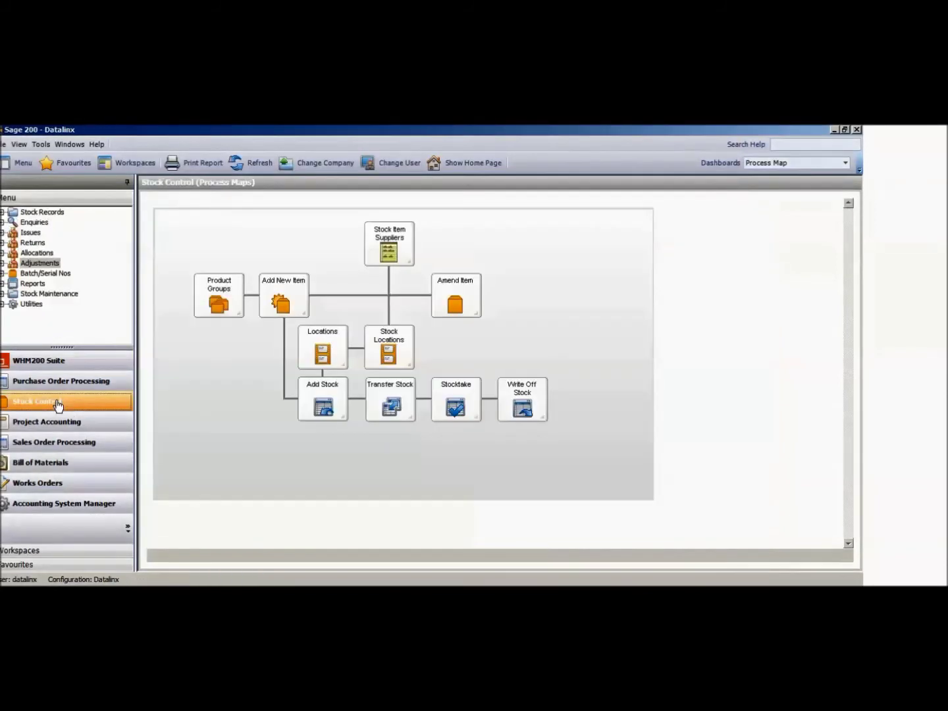
pyautogui.doubleClick(39, 224)
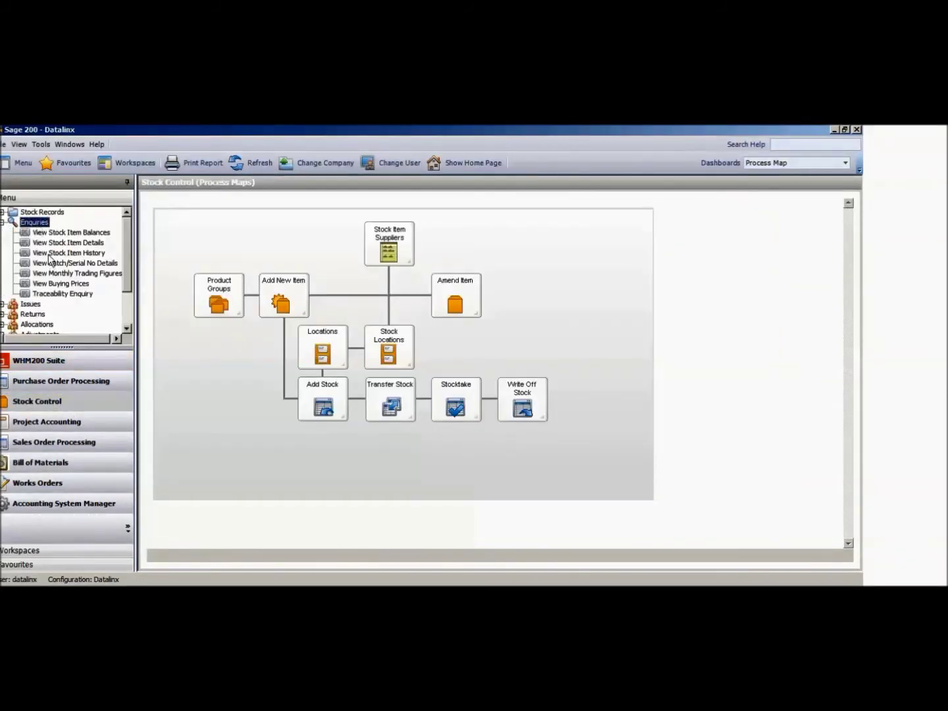
pyautogui.doubleClick(48, 254)
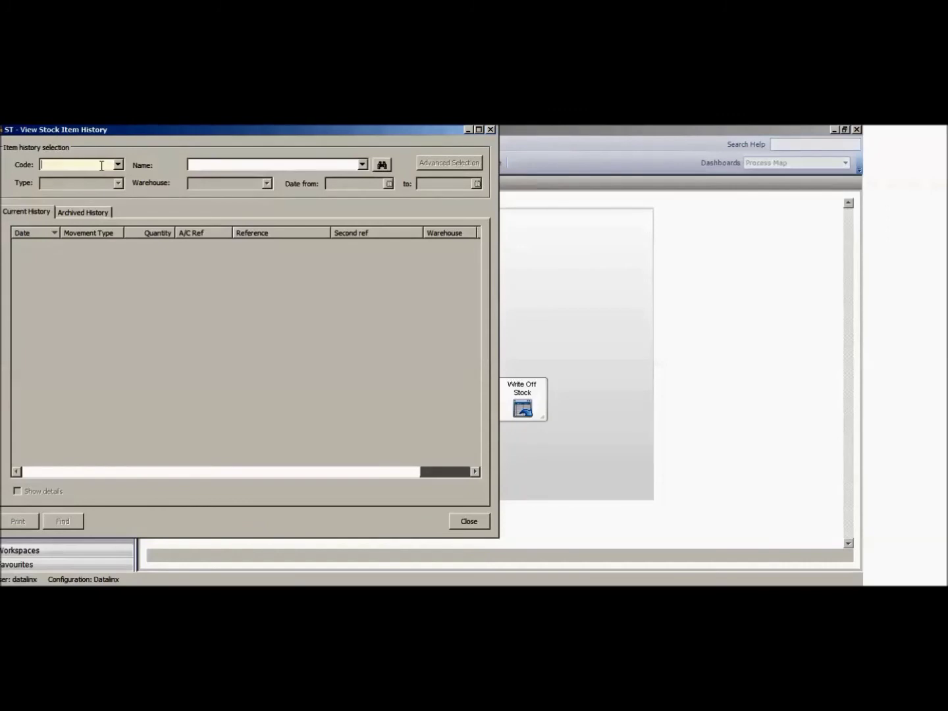
pyautogui.click(116, 164)
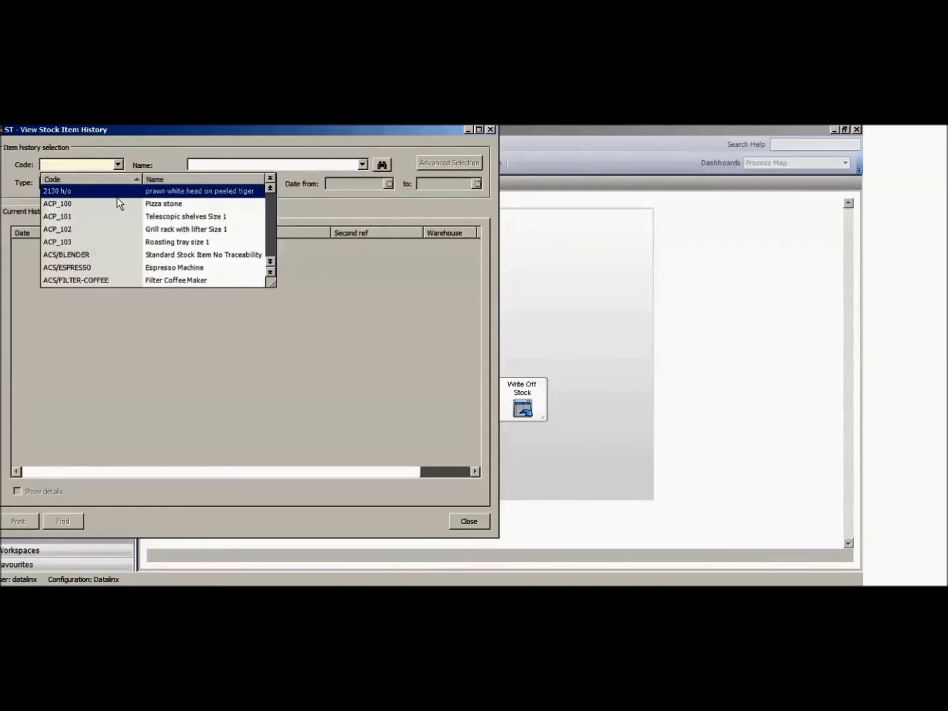
pyautogui.press('d')
pyautogui.press('Down')
pyautogui.press('Down')
pyautogui.press('Down')
pyautogui.press('Down')
pyautogui.press('Down')
pyautogui.press('Down')
pyautogui.press('Down')
pyautogui.press('Down')
pyautogui.press('Down')
pyautogui.press('Down')
pyautogui.press('Down')
pyautogui.press('Down')
pyautogui.press('Down')
pyautogui.press('Down')
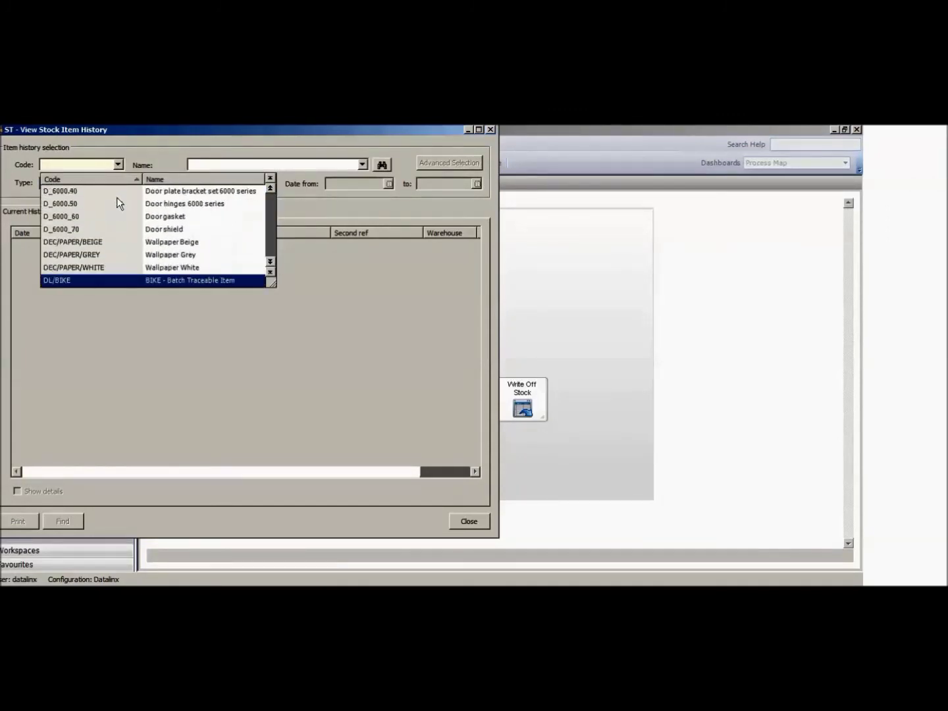
pyautogui.press('Return')
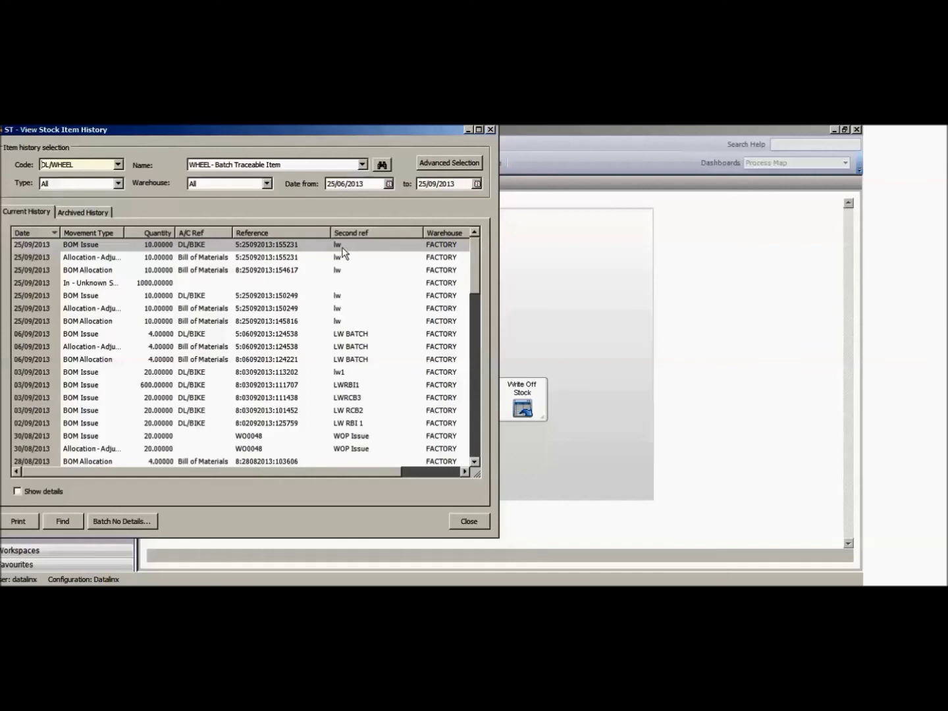
# Step: Show details of the latest 10-unit BOM Issue from bin 121 and highlight its posting user
pyautogui.click(465, 471)
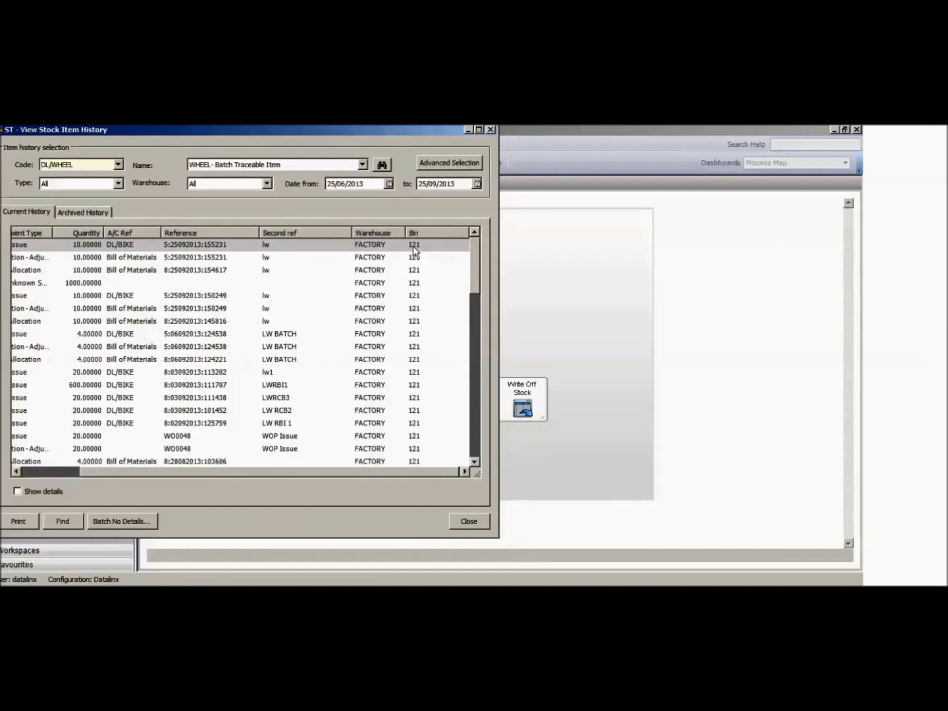
pyautogui.click(39, 245)
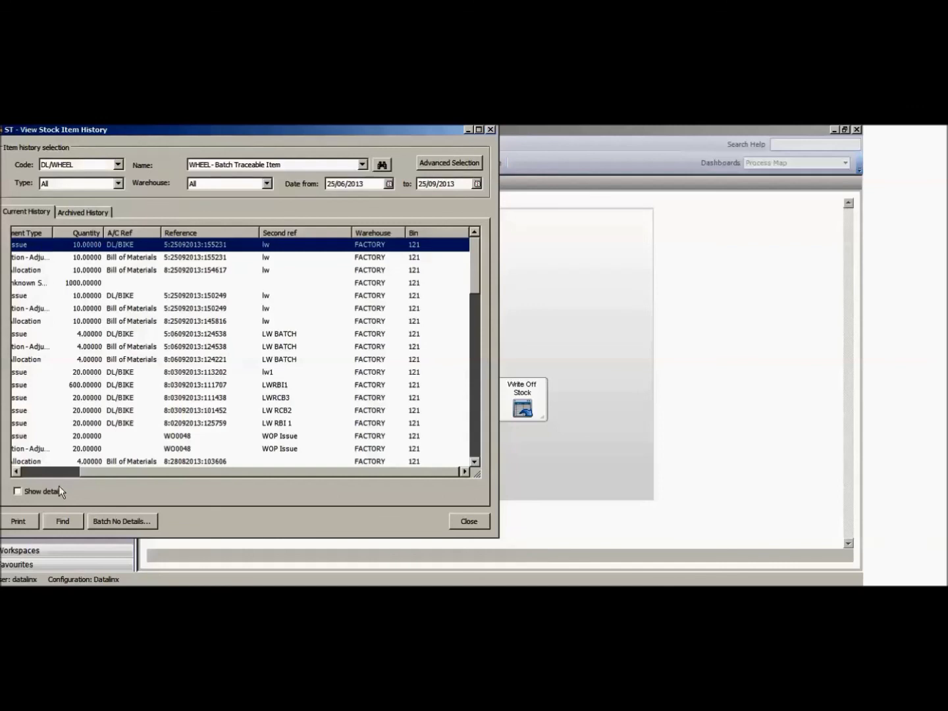
pyautogui.click(21, 490)
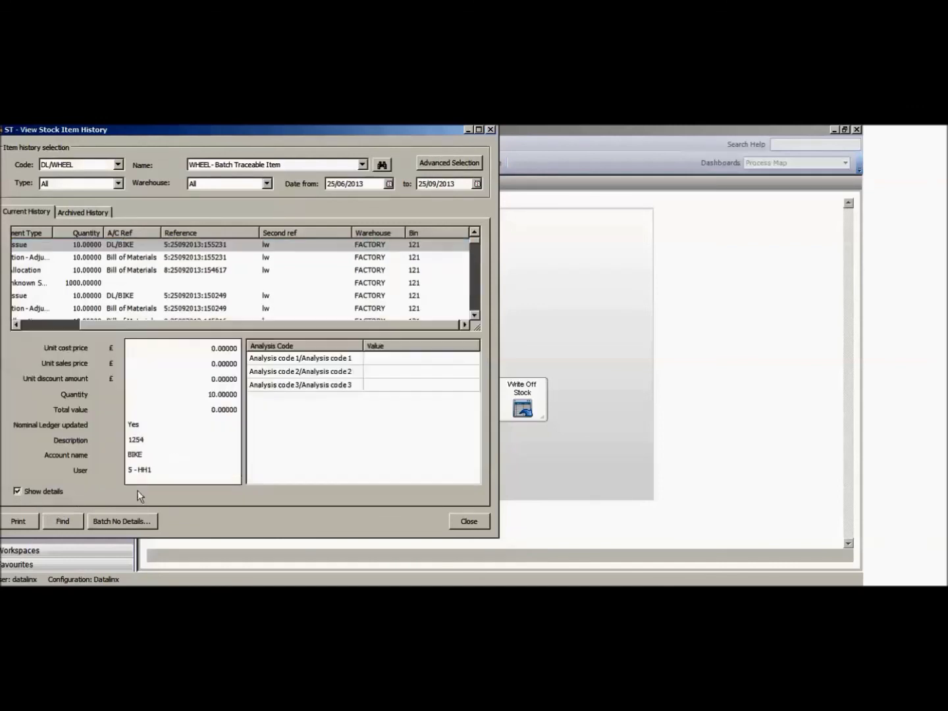
pyautogui.click(171, 471)
pyautogui.moveTo(171, 471); pyautogui.dragTo(127, 471)
# Step: Open Batch No Details to see batch 999 behind the 10-unit DL/WHEEL issue
pyautogui.click(128, 523)
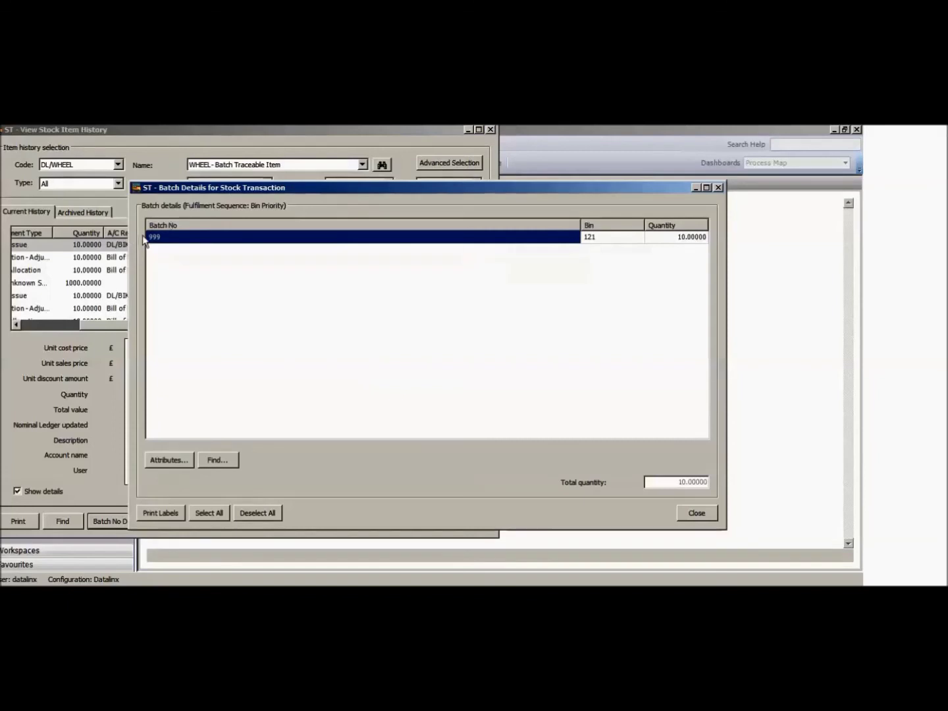